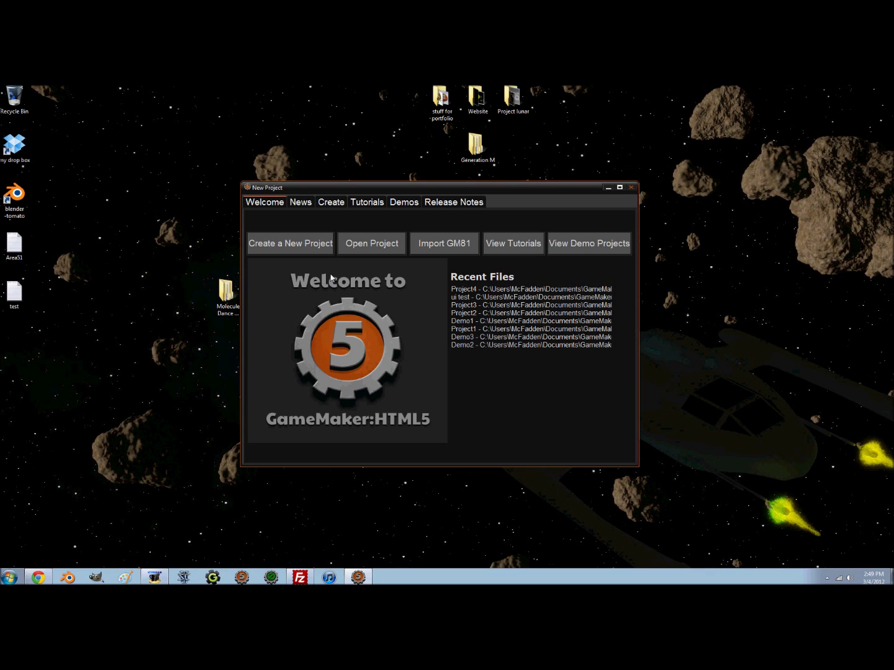
- Create a new GameMaker project with HTML5 as the export target, then close GameMaker
{"action": "left_click", "coordinate": [305, 244]}
{"action": "left_click", "coordinate": [602, 445]}
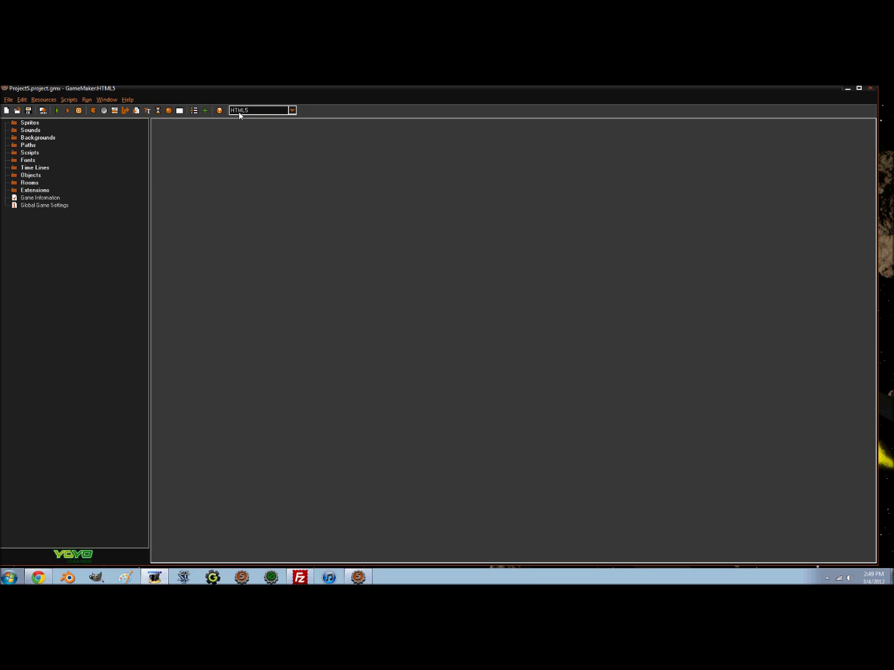
{"action": "left_click", "coordinate": [280, 114]}
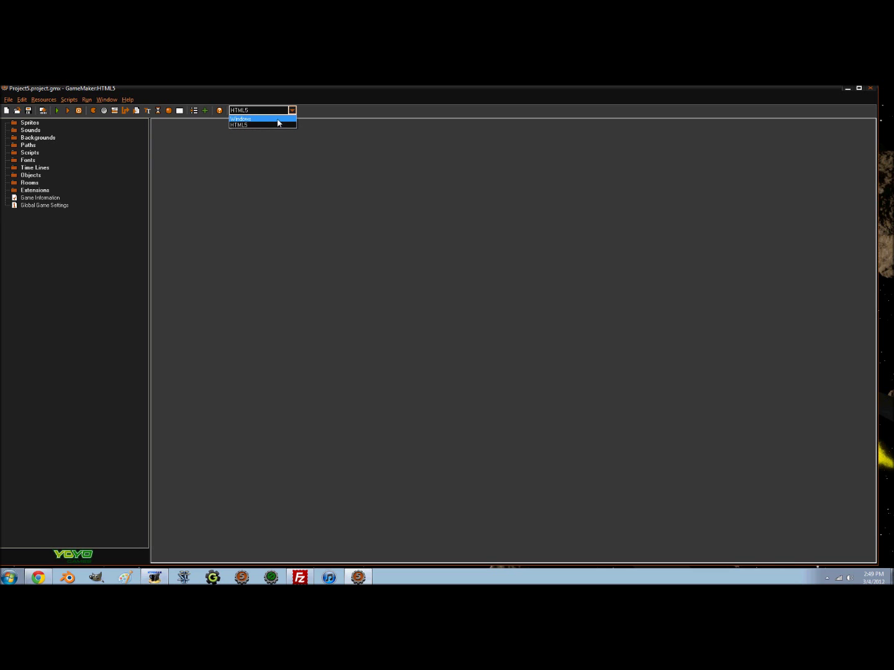
{"action": "left_click", "coordinate": [282, 124]}
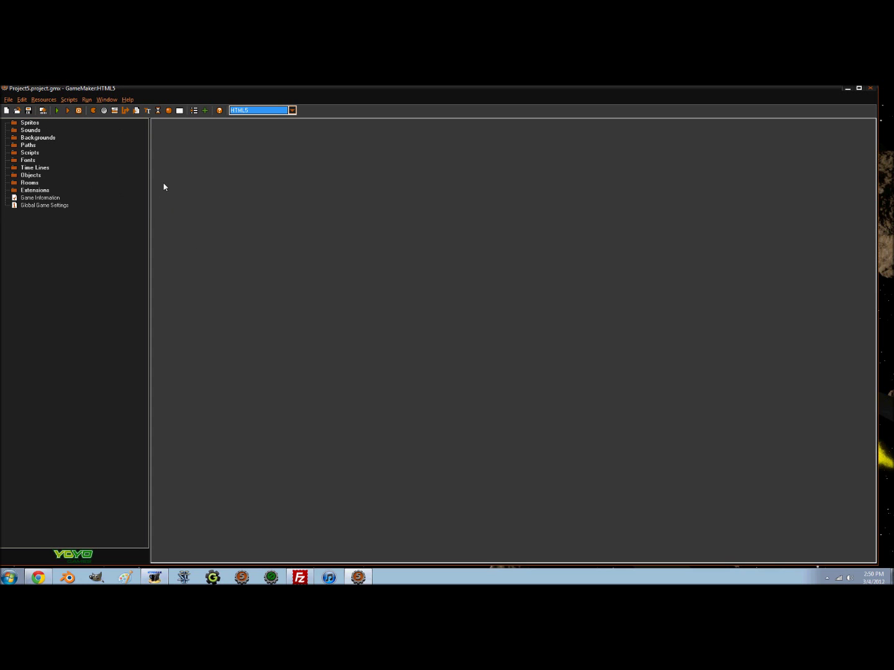
{"action": "left_click", "coordinate": [868, 91]}
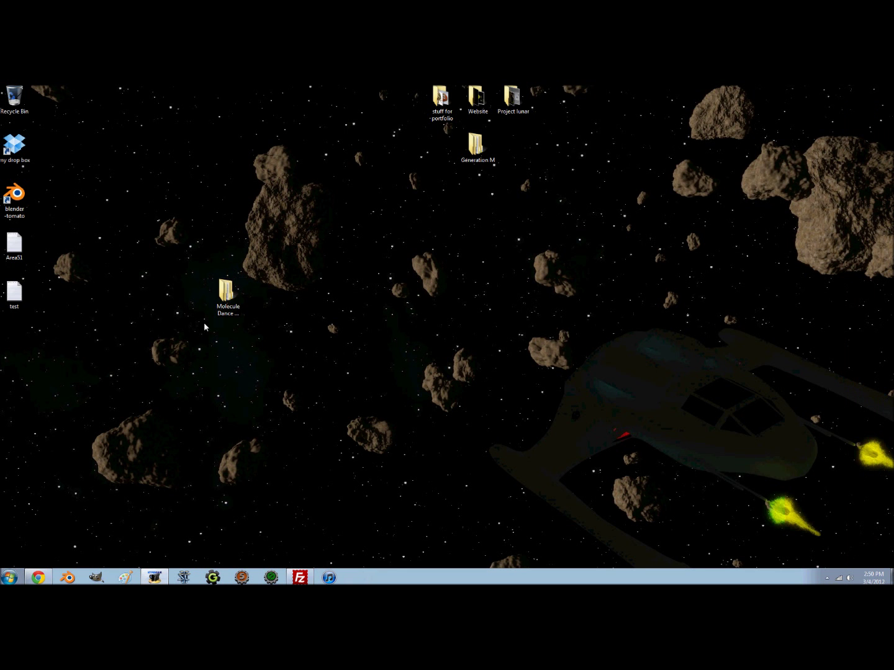
{"action": "double_click", "coordinate": [231, 294]}
{"action": "left_click", "coordinate": [249, 214]}
{"action": "double_click", "coordinate": [249, 214]}
{"action": "left_click_drag", "start_coordinate": [260, 305], "coordinate": [273, 270]}
{"action": "left_click", "coordinate": [279, 268]}
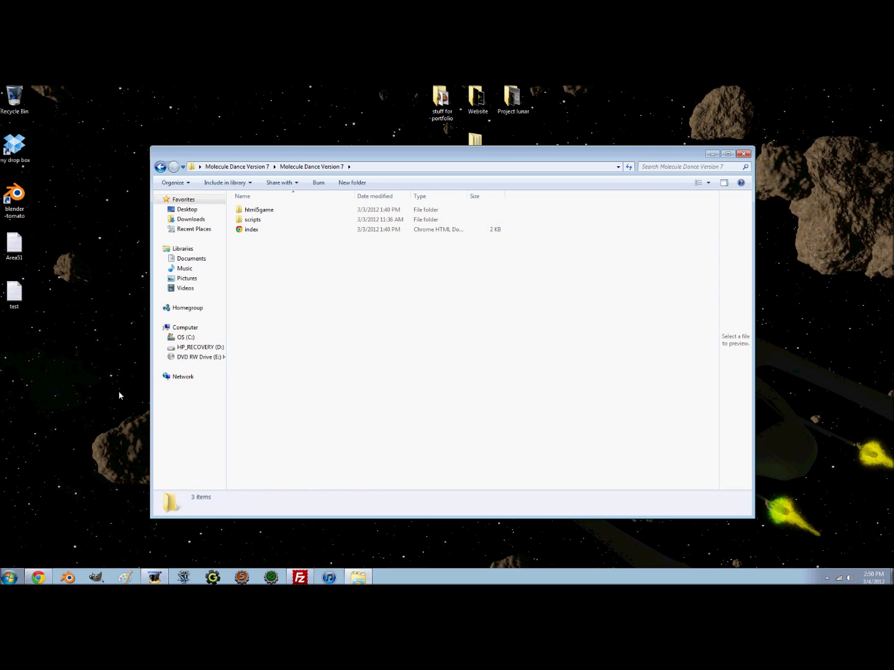
{"action": "left_click", "coordinate": [160, 166]}
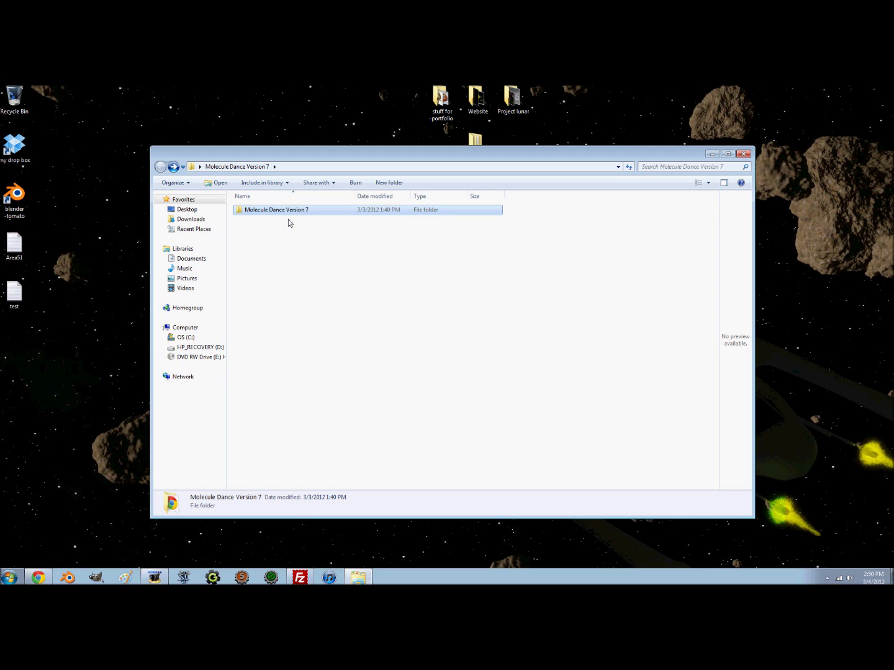
{"action": "left_click", "coordinate": [744, 154]}
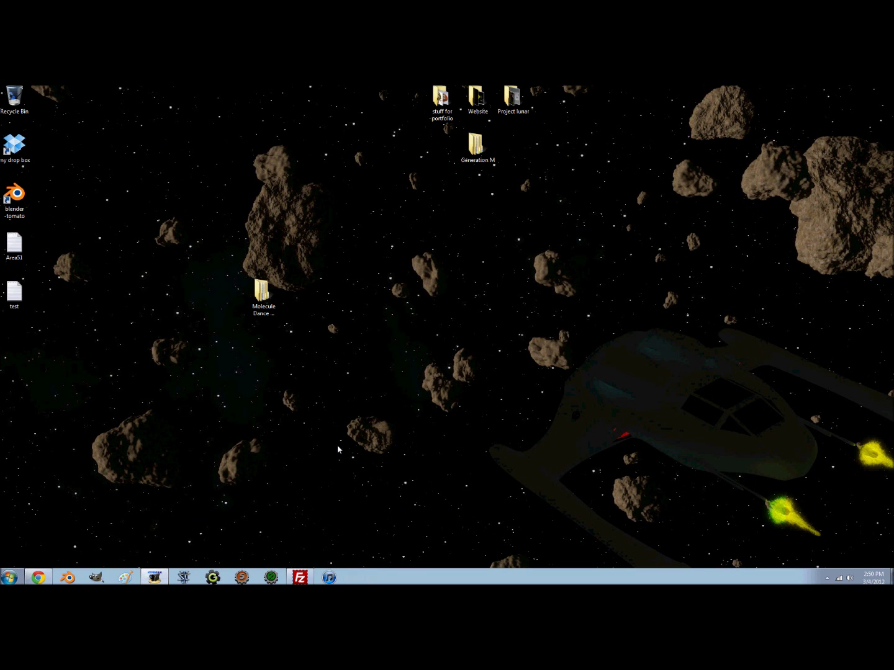
- Show the filezilla-project.org tab in Chrome and launch the FileZilla client from the taskbar
{"action": "left_click", "coordinate": [38, 578]}
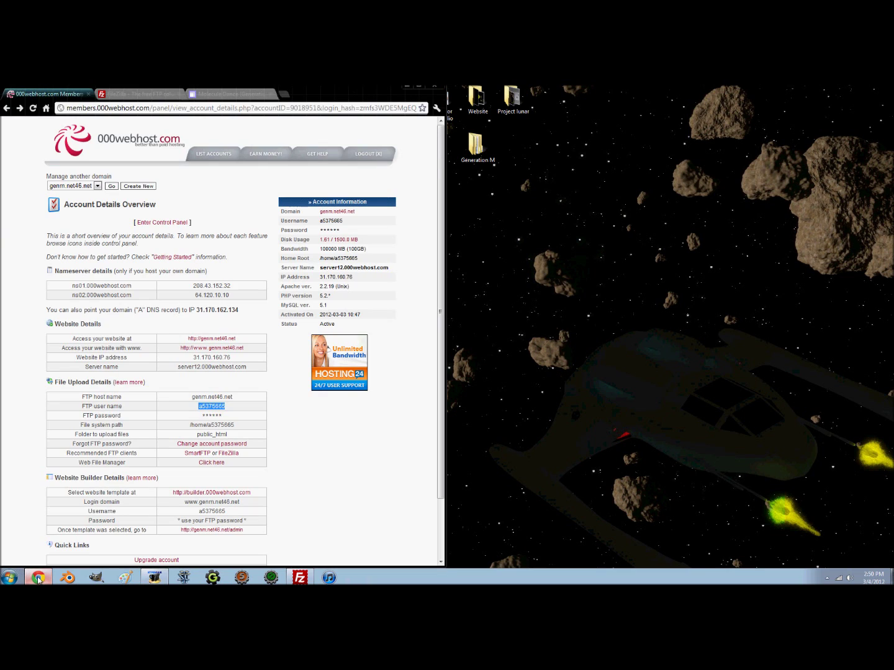
{"action": "left_click", "coordinate": [122, 95]}
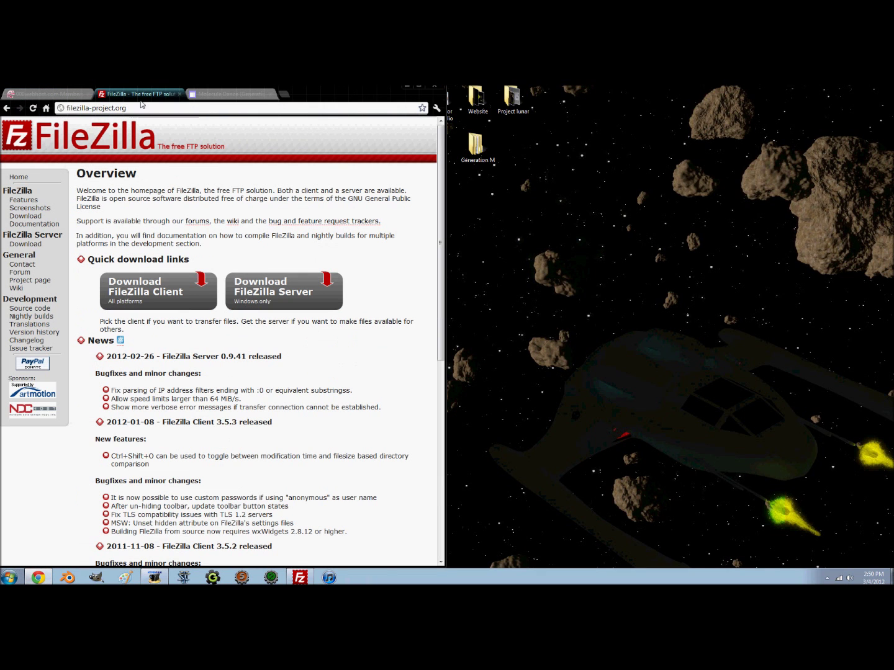
{"action": "left_click", "coordinate": [142, 108]}
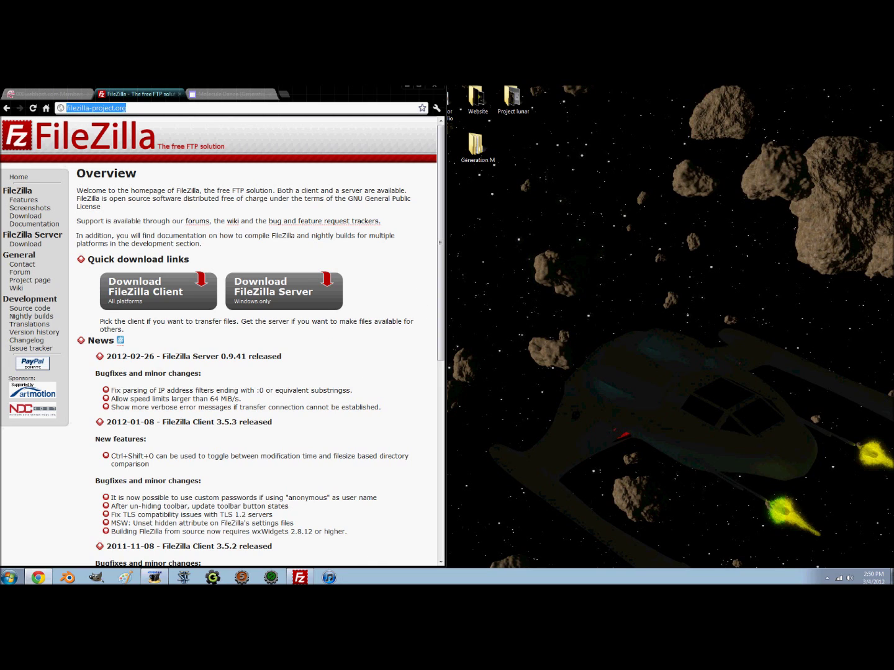
{"action": "left_click", "coordinate": [300, 577]}
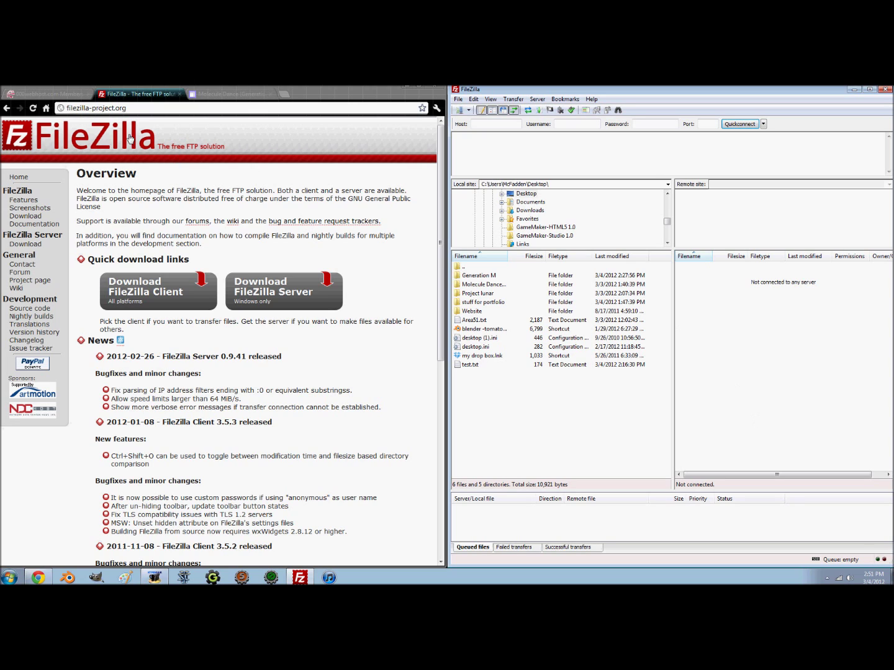
- Switch Chrome to the 000webhost.com Members tab showing the FTP upload details
{"action": "left_click", "coordinate": [57, 94]}
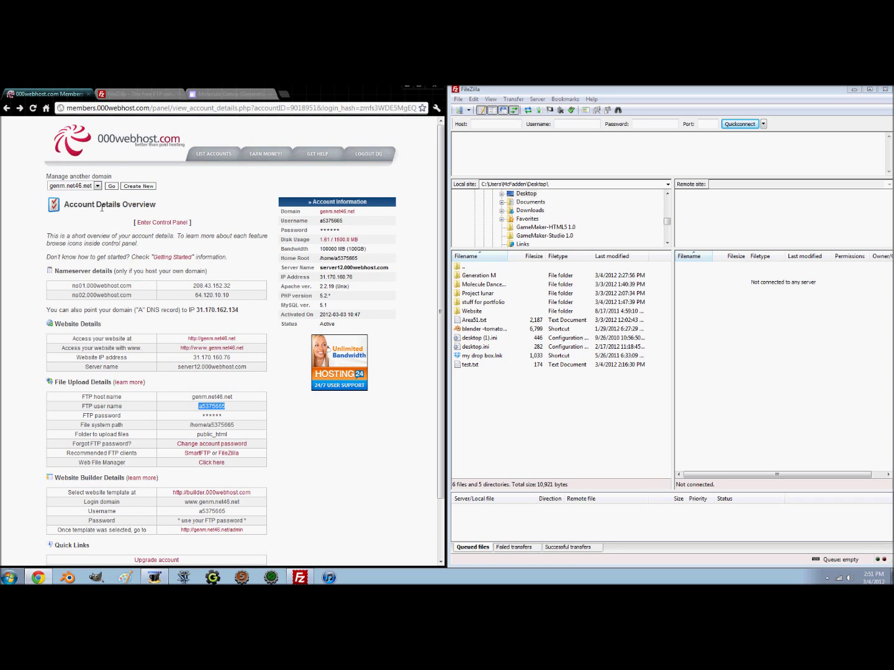
- Copy the FTP host genm.net46.net from the account page into FileZilla's Host field
{"action": "left_click", "coordinate": [177, 358]}
{"action": "left_click_drag", "start_coordinate": [191, 400], "coordinate": [232, 401]}
{"action": "key", "text": "ctrl+c"}
{"action": "right_click", "coordinate": [228, 404]}
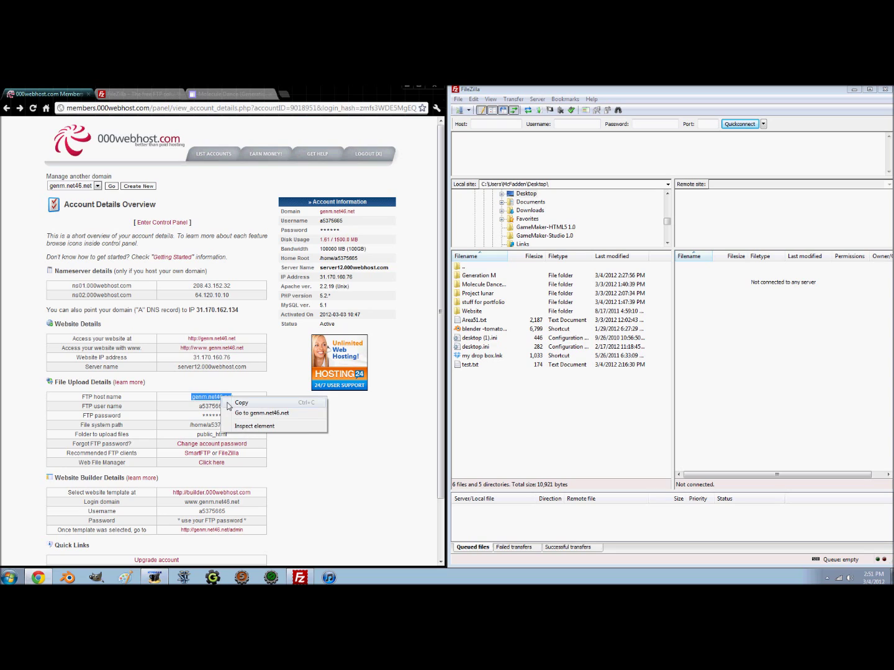
{"action": "left_click", "coordinate": [230, 403]}
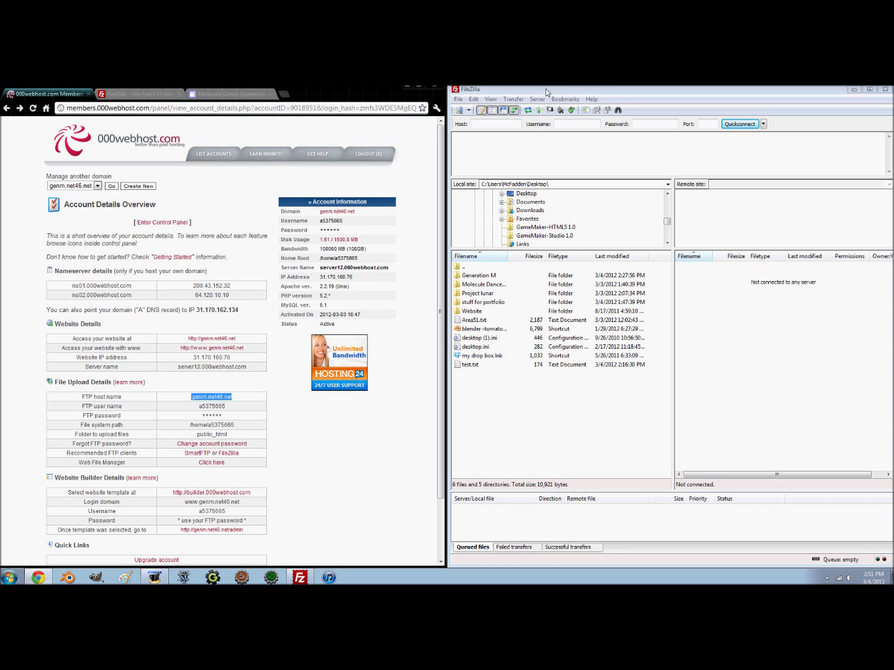
{"action": "left_click", "coordinate": [498, 125]}
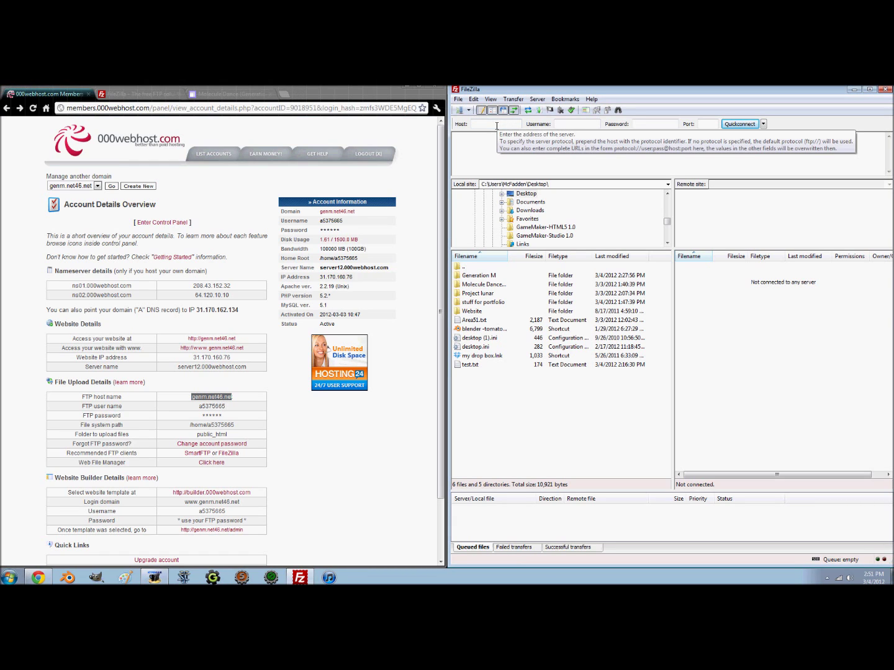
{"action": "key", "text": "ctrl+v"}
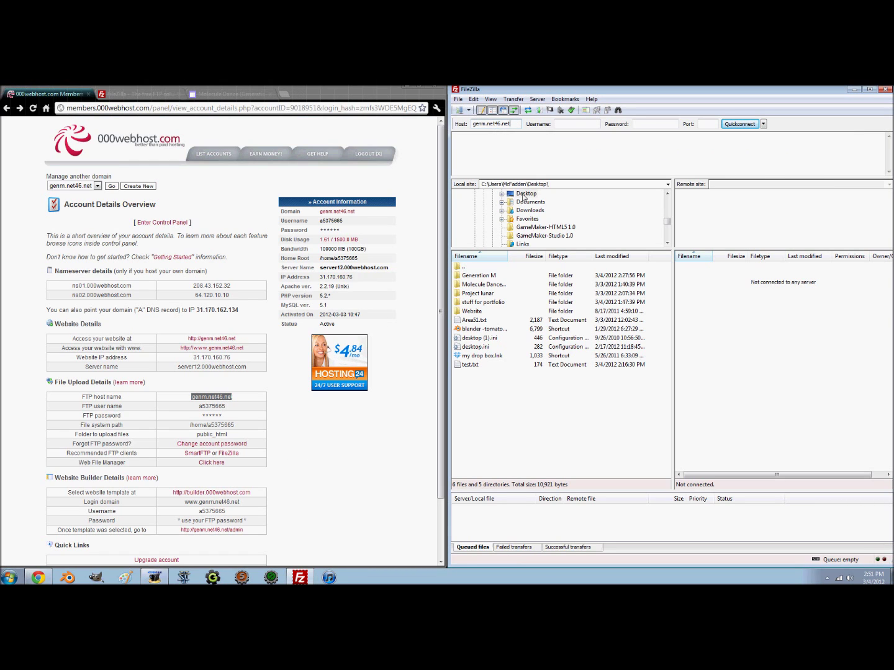
- Copy the FTP user name from the account page into FileZilla's Username field
{"action": "left_click", "coordinate": [193, 407]}
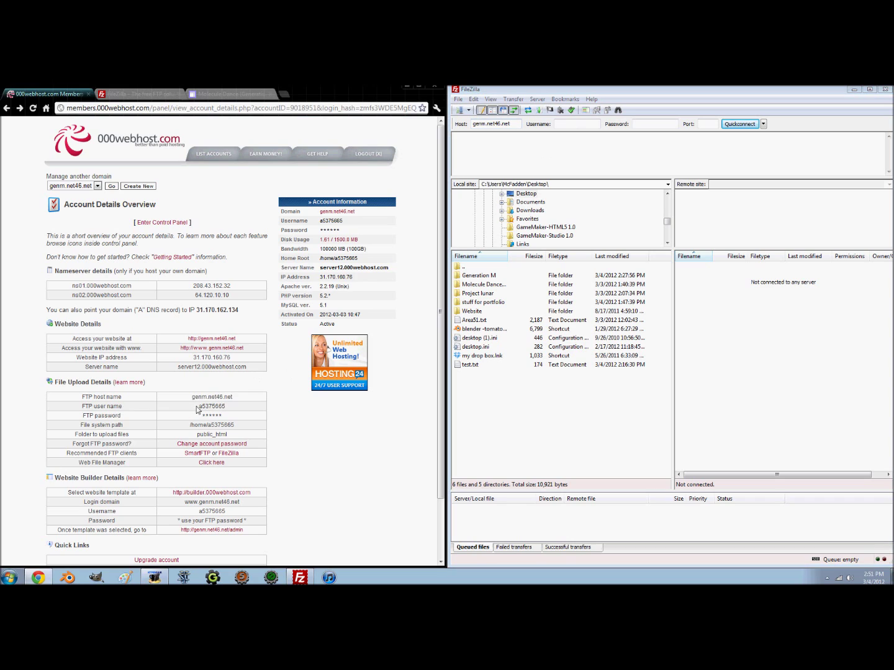
{"action": "left_click_drag", "start_coordinate": [199, 408], "coordinate": [227, 406]}
{"action": "right_click", "coordinate": [225, 408]}
{"action": "left_click", "coordinate": [242, 410]}
{"action": "left_click", "coordinate": [572, 125]}
{"action": "key", "text": "ctrl+v"}
- Enter the FTP password and port 21, then Quickconnect to the server
{"action": "left_click", "coordinate": [655, 124]}
{"action": "type", "text": "•••••••"}
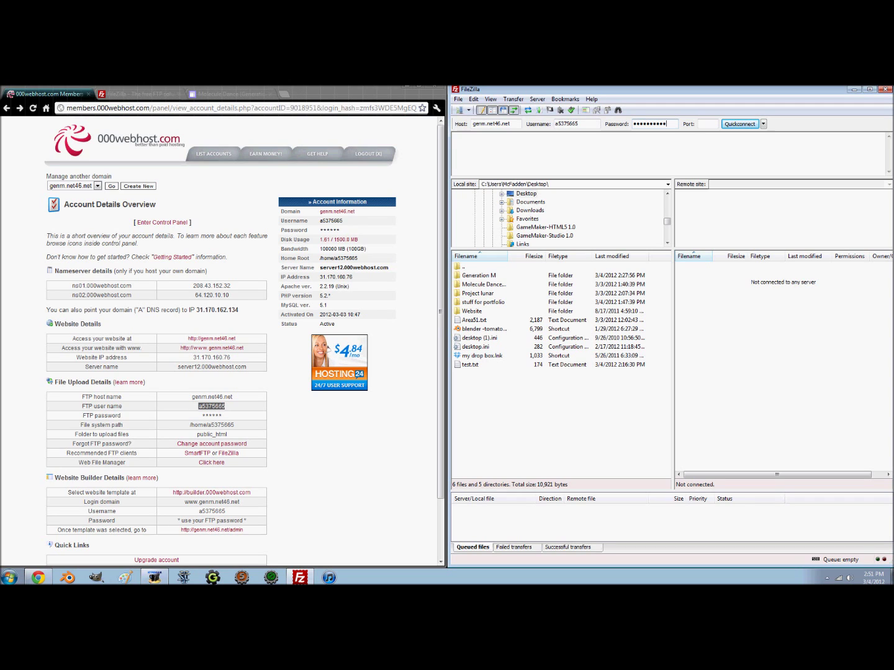
{"action": "type", "text": "•••"}
{"action": "key", "text": "Tab"}
{"action": "type", "text": "21"}
{"action": "left_click", "coordinate": [730, 126]}
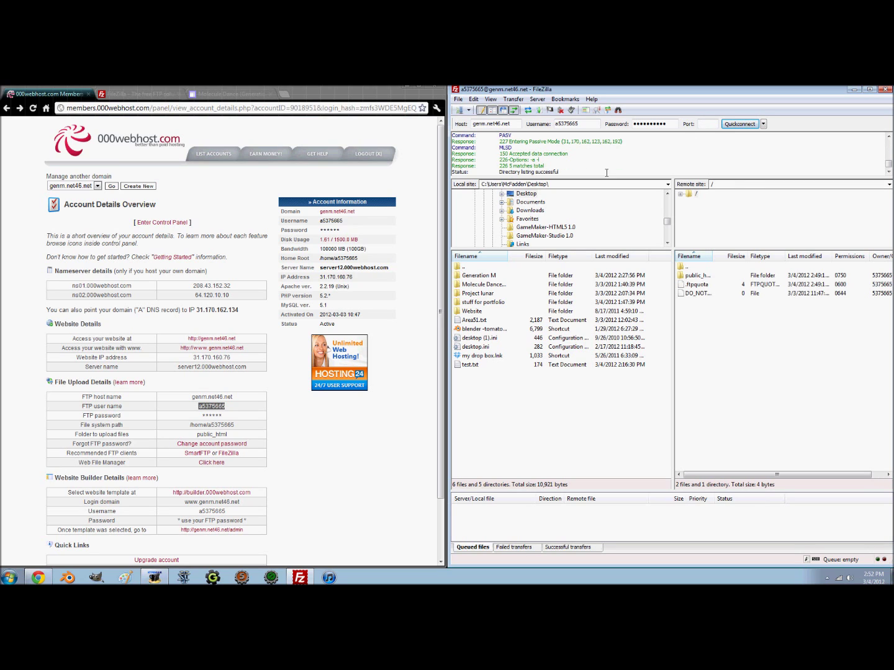
- Drag the Molecule Dance Version 7 folder from the local Desktop onto the remote public_html folder
{"action": "left_click", "coordinate": [681, 194]}
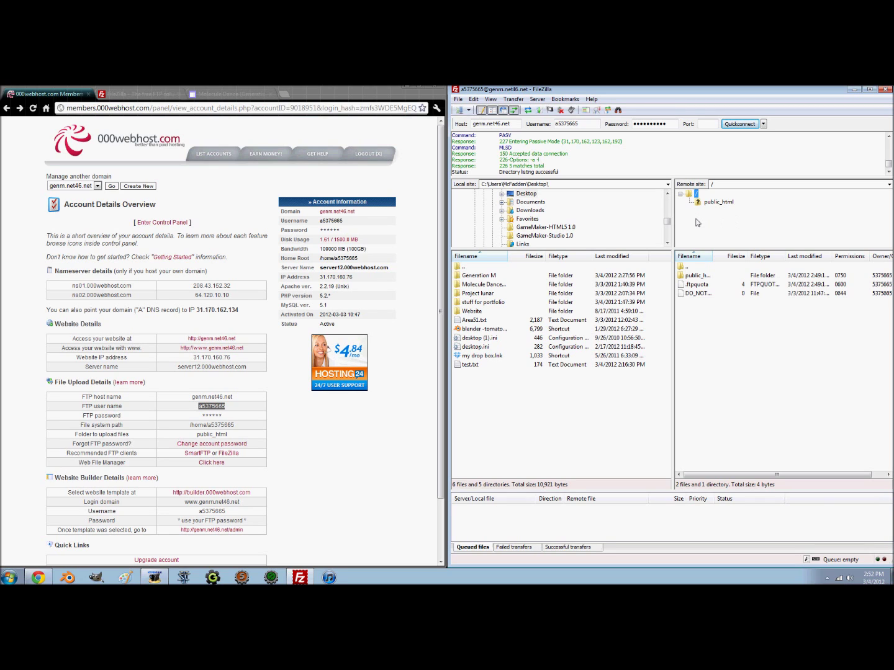
{"action": "left_click", "coordinate": [501, 194]}
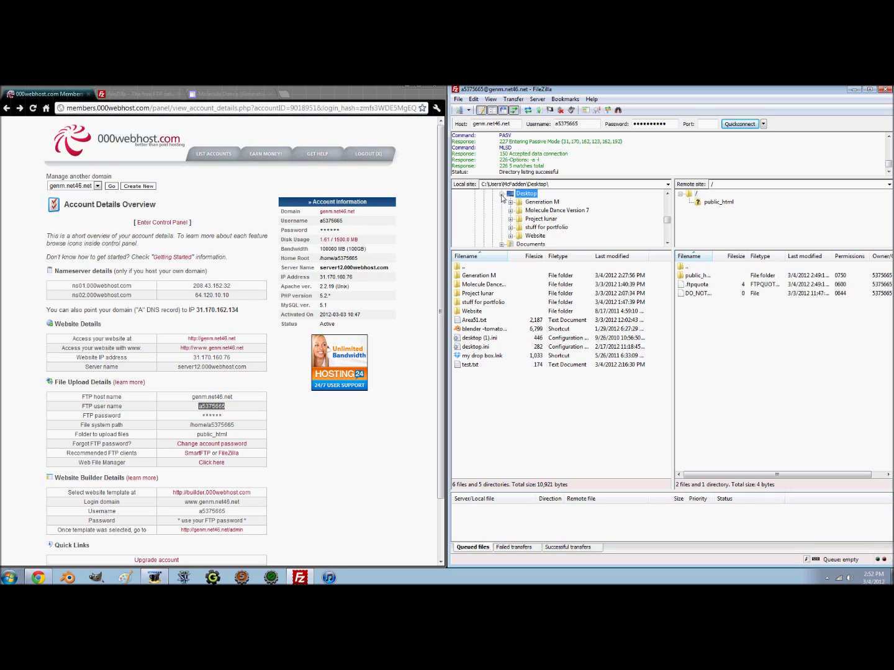
{"action": "left_click", "coordinate": [511, 210]}
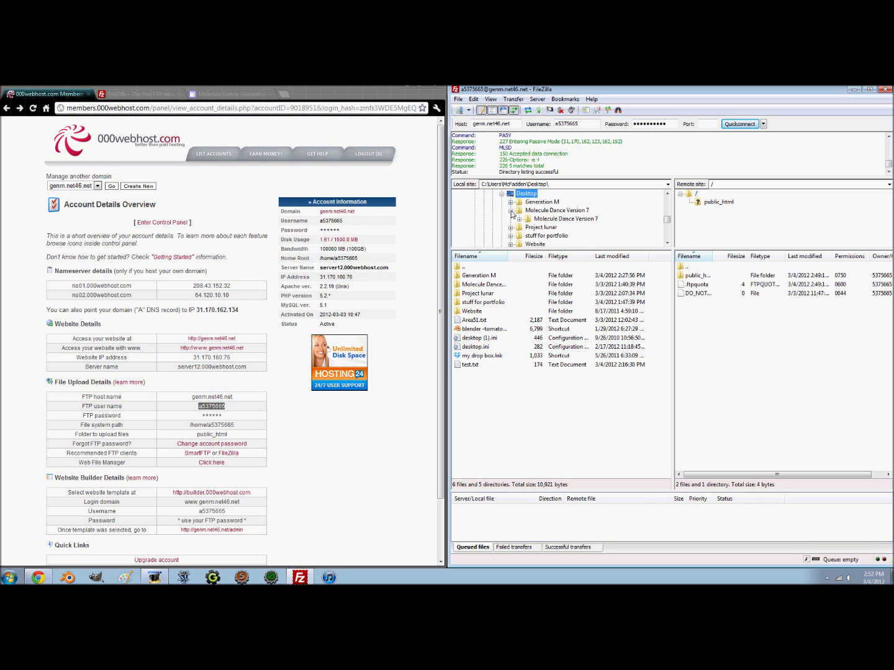
{"action": "left_click", "coordinate": [520, 220]}
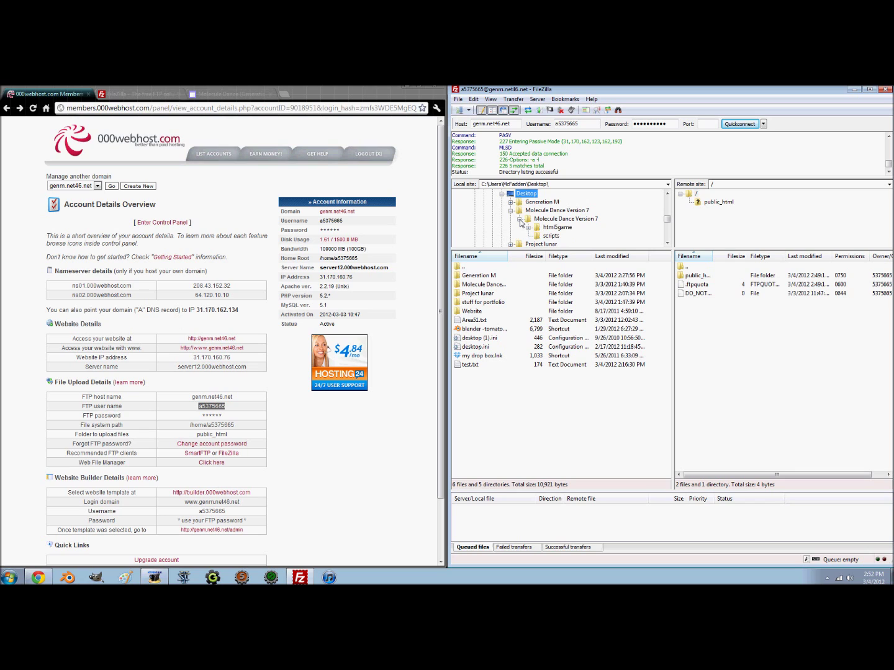
{"action": "left_click", "coordinate": [520, 220]}
{"action": "left_click", "coordinate": [528, 220]}
{"action": "left_click_drag", "start_coordinate": [528, 221], "coordinate": [712, 207]}
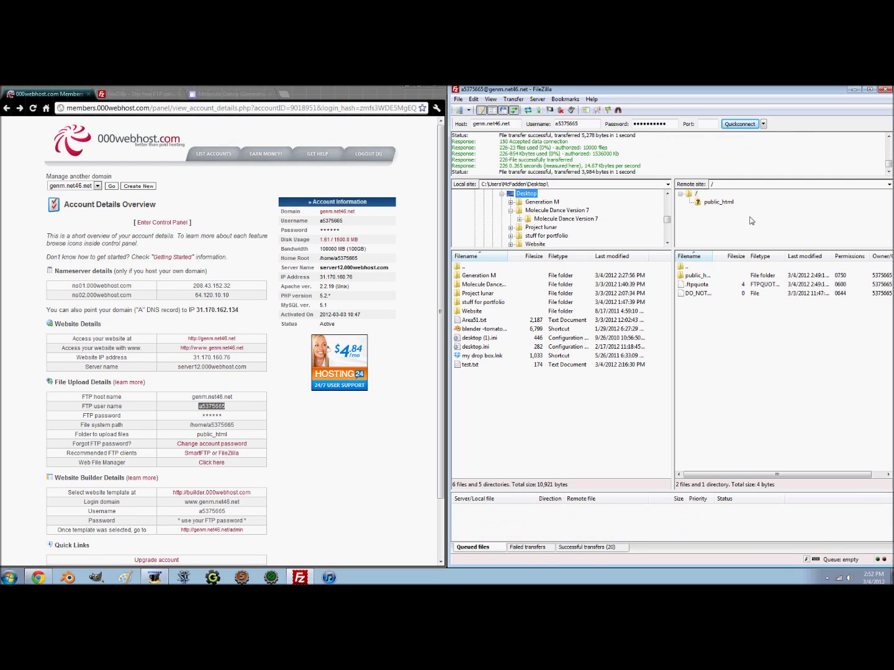
- Expand public_html to confirm the uploaded folder, then close FileZilla
{"action": "left_click", "coordinate": [699, 204]}
{"action": "left_click", "coordinate": [689, 203]}
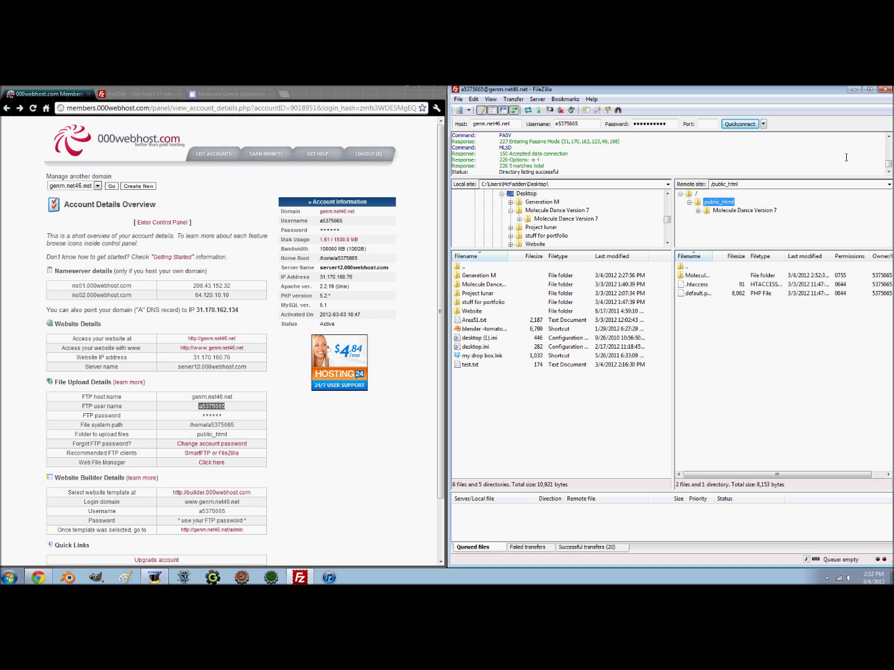
{"action": "left_click", "coordinate": [886, 90]}
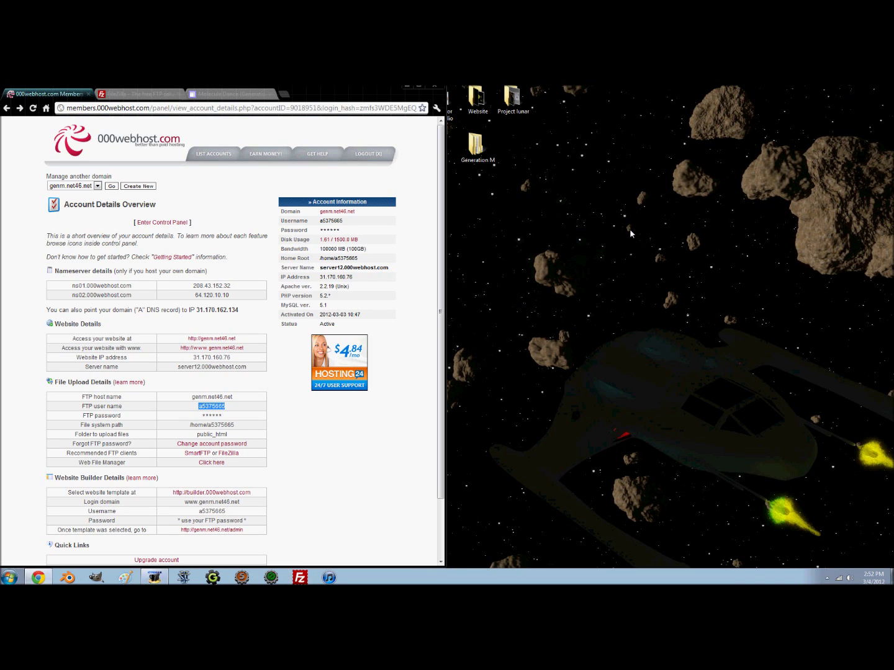
- Maximize Chrome and open genm.net46.net from the account page's Domain link
{"action": "left_click", "coordinate": [419, 90]}
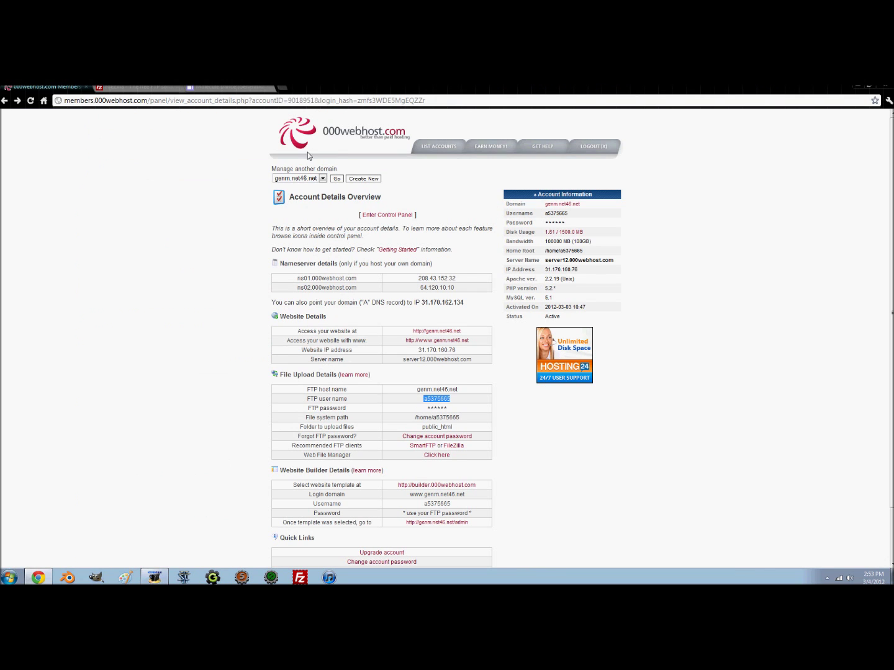
{"action": "left_click", "coordinate": [554, 205]}
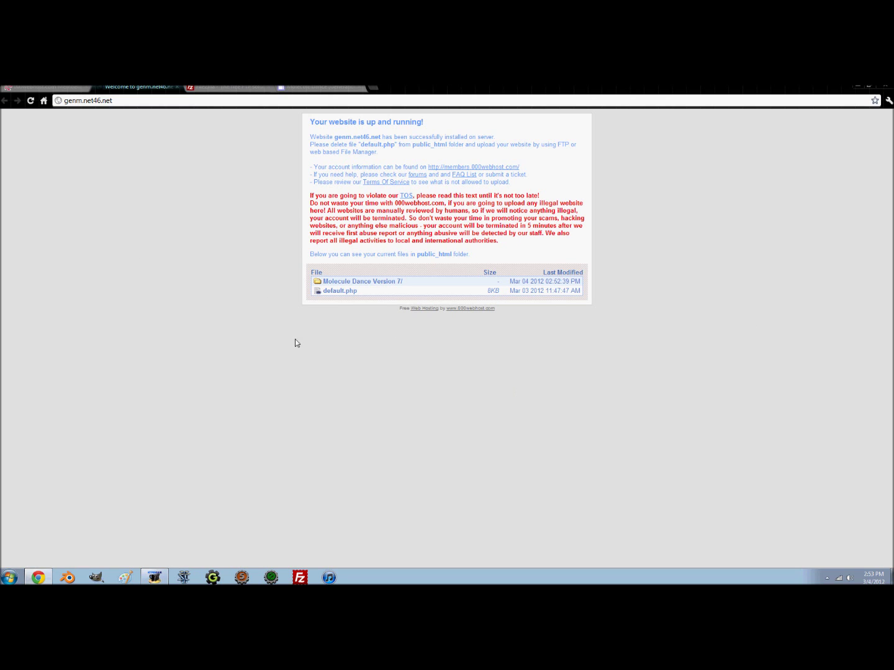
- Launch the hosted Molecule Dance game and make the Carbon Dioxide molecule vibrate
{"action": "left_click", "coordinate": [347, 283]}
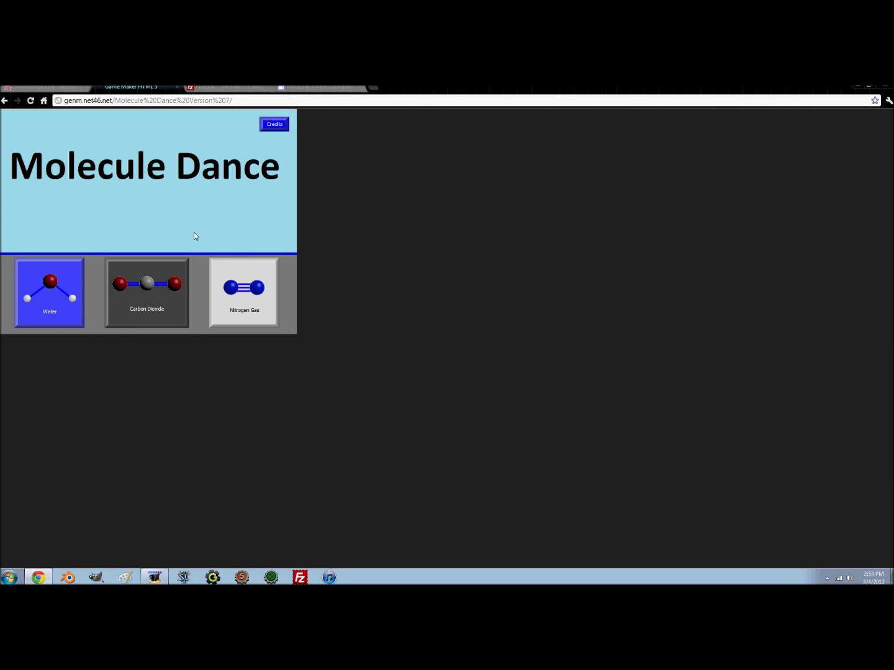
{"action": "left_click", "coordinate": [176, 285]}
{"action": "left_click", "coordinate": [171, 275]}
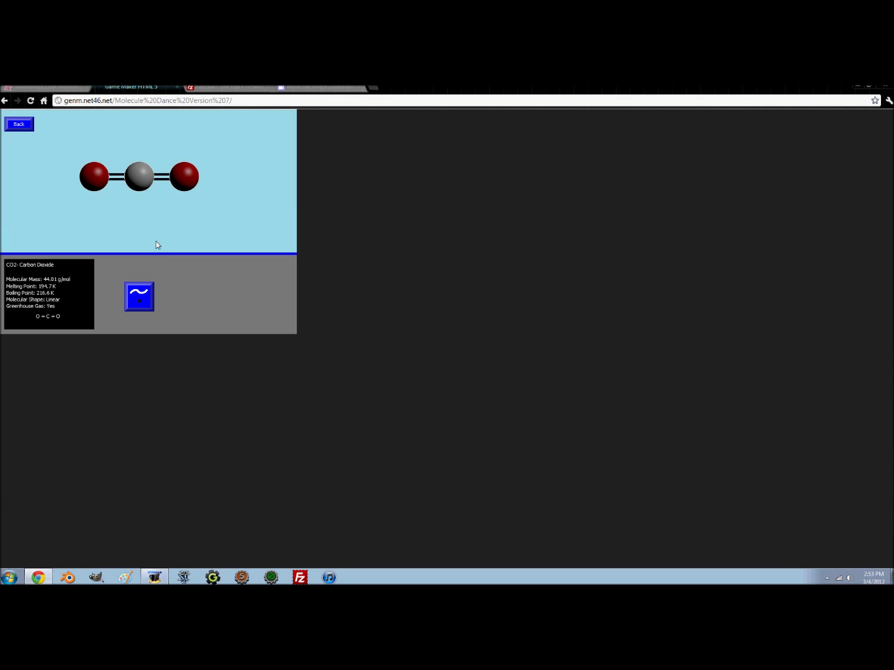
{"action": "left_click", "coordinate": [139, 297]}
{"action": "left_click", "coordinate": [12, 126]}
- Try the asymmetric stretching mode, return to the game's home screen, and snap Chrome right
{"action": "left_click", "coordinate": [117, 272]}
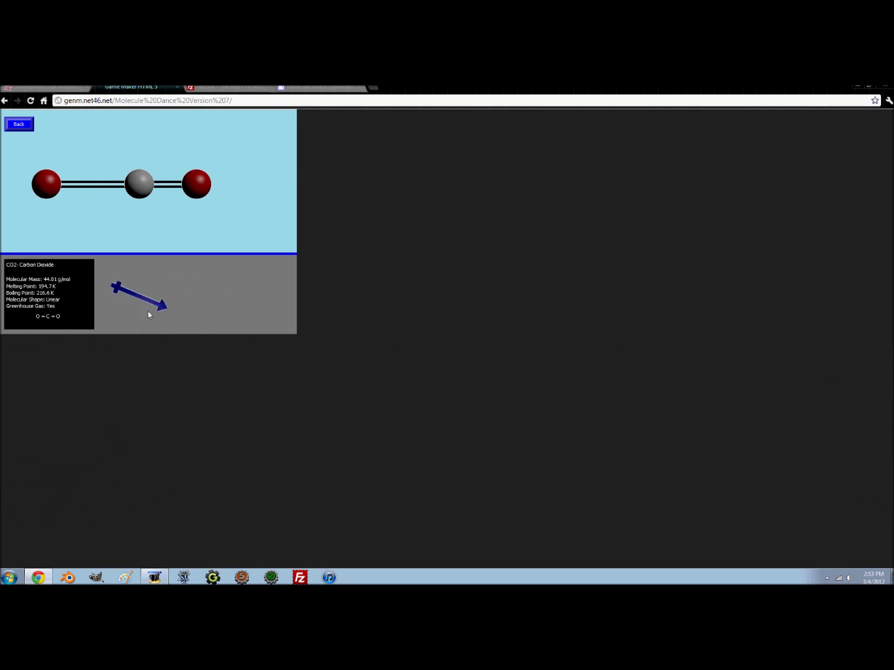
{"action": "left_click", "coordinate": [25, 125]}
{"action": "left_click", "coordinate": [25, 125]}
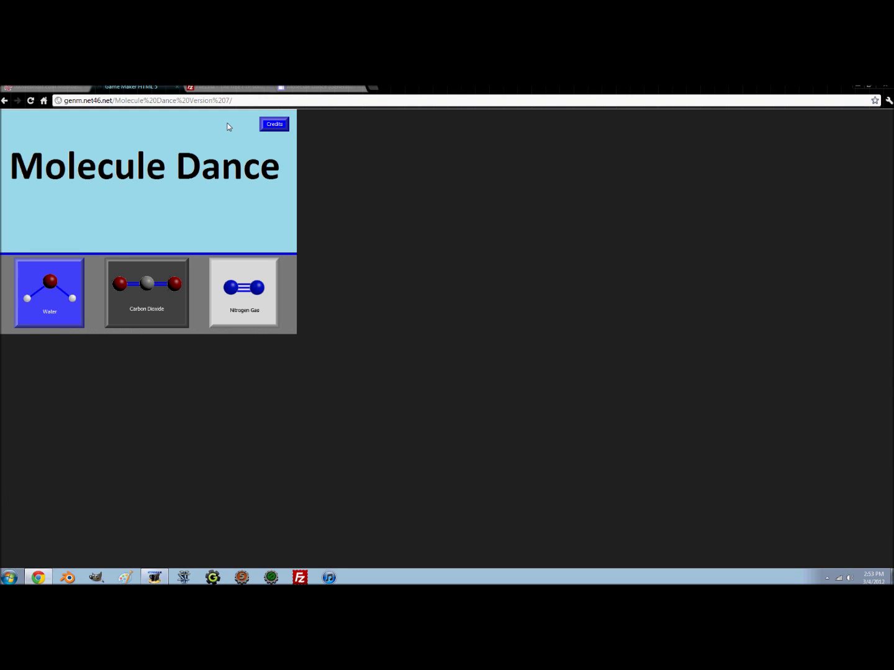
{"action": "left_click_drag", "start_coordinate": [457, 92], "coordinate": [892, 93]}
{"action": "left_click", "coordinate": [757, 95]}
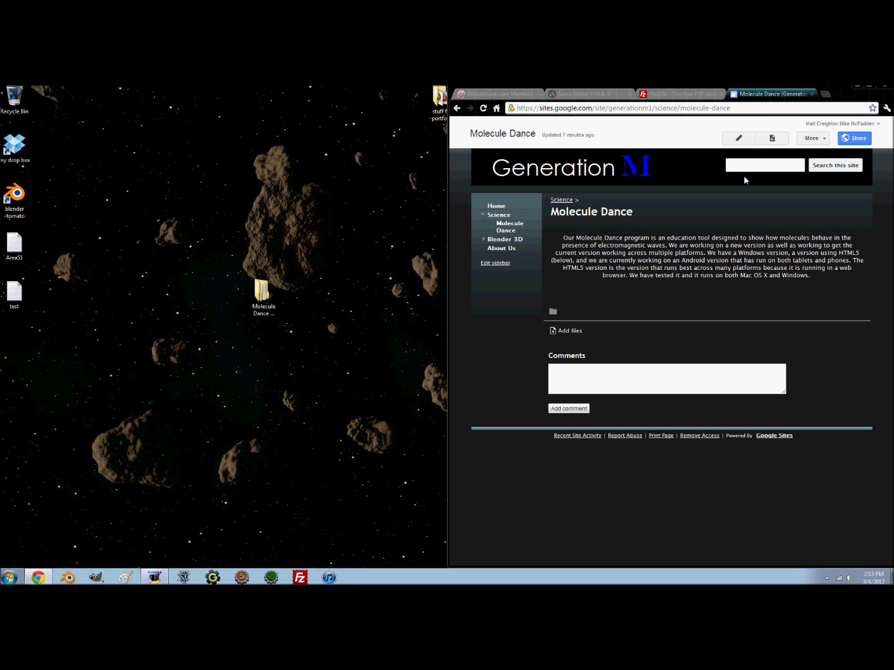
- Put the Molecule Dance Google Sites page into edit mode and open its Edit HTML source
{"action": "left_click", "coordinate": [737, 138]}
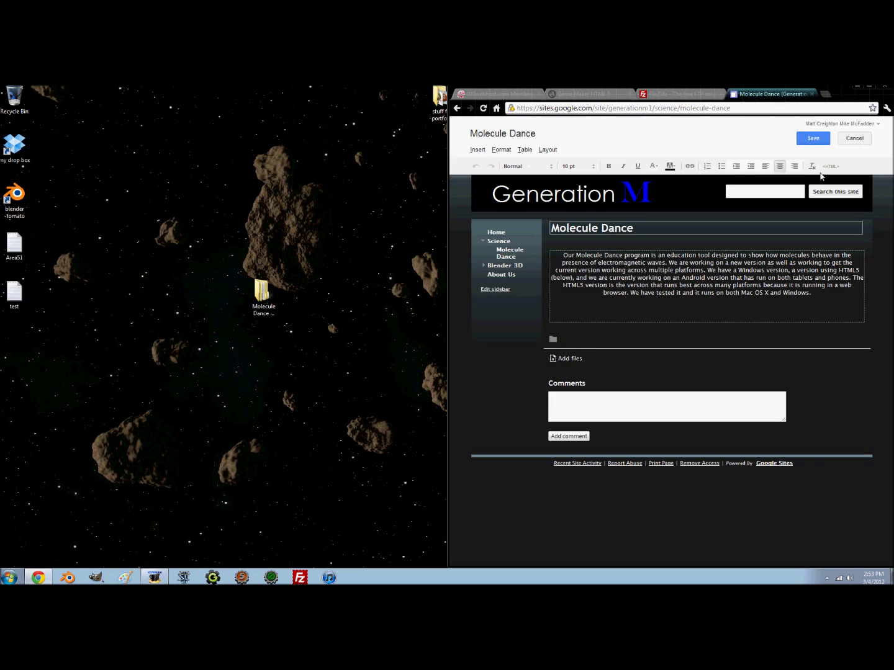
{"action": "left_click", "coordinate": [831, 166]}
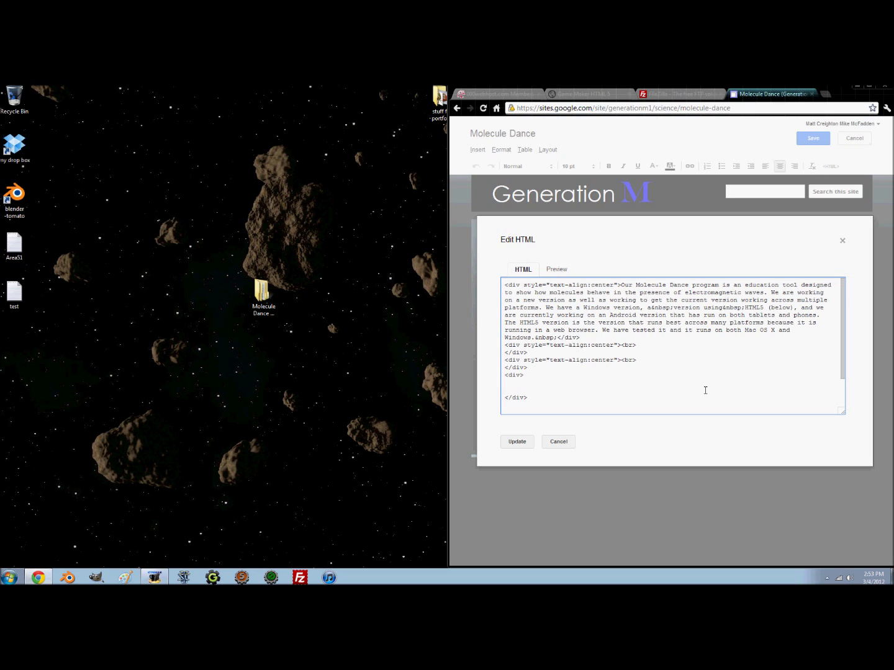
- Copy the 800 by 600 GameFrame iframe snippet from the desktop test file, then close Notepad
{"action": "double_click", "coordinate": [20, 292]}
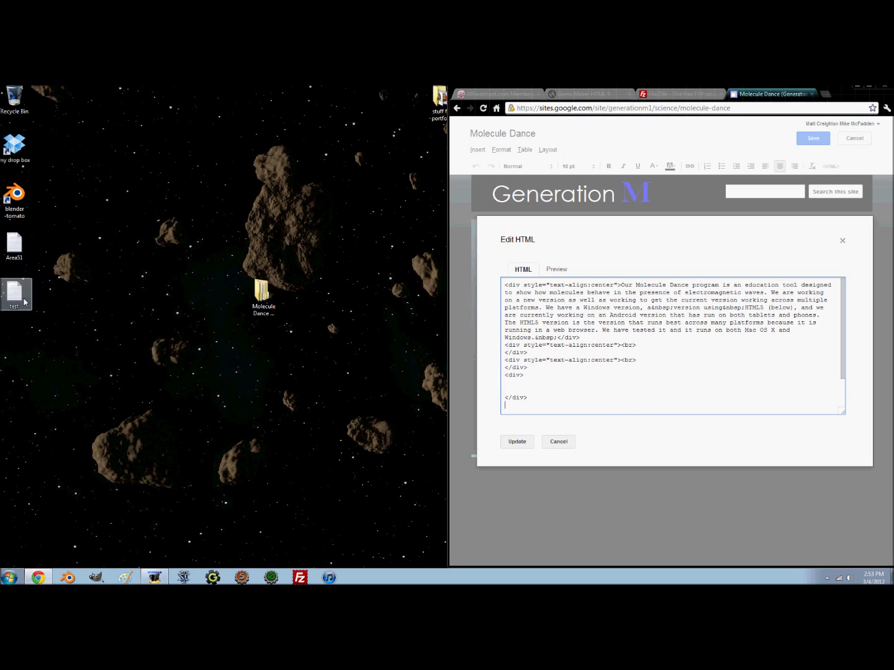
{"action": "key", "text": "ctrl+a"}
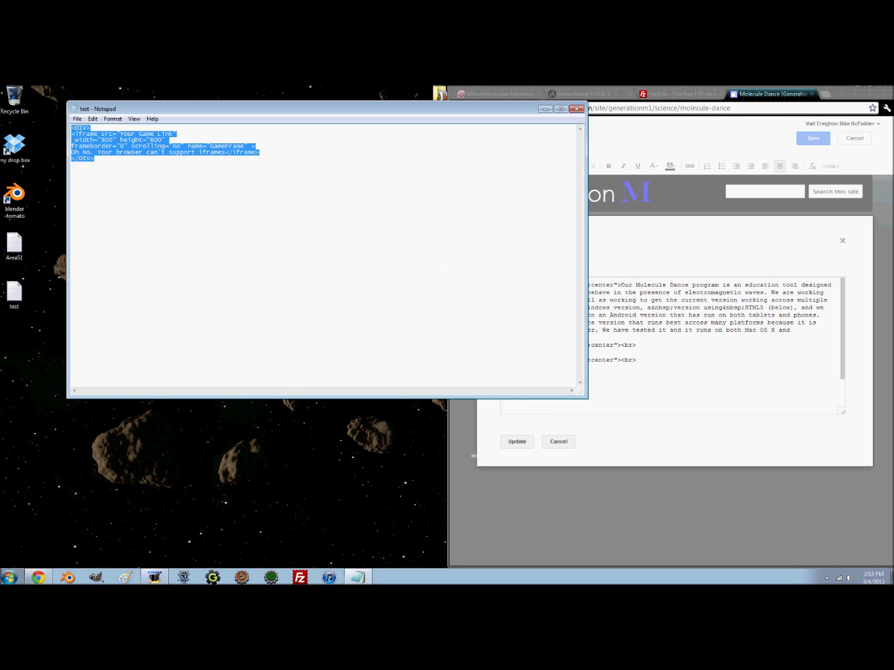
{"action": "right_click", "coordinate": [99, 150]}
{"action": "left_click", "coordinate": [112, 180]}
{"action": "left_click", "coordinate": [577, 110]}
{"action": "left_click", "coordinate": [577, 108]}
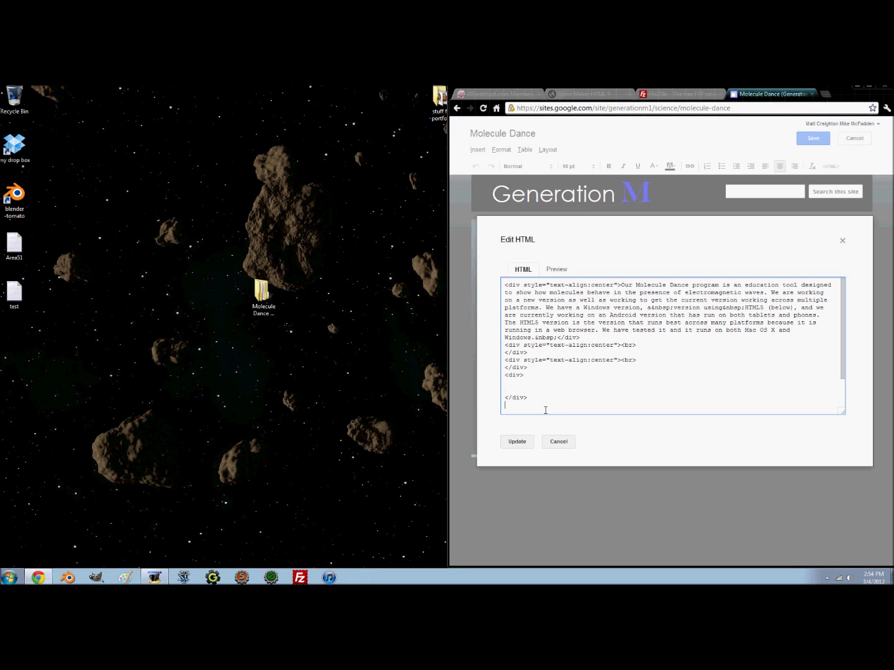
- Paste the iframe into the page HTML, resize it to 640 by 480, and delete 'Your Game Link'
{"action": "key", "text": "ctrl+v"}
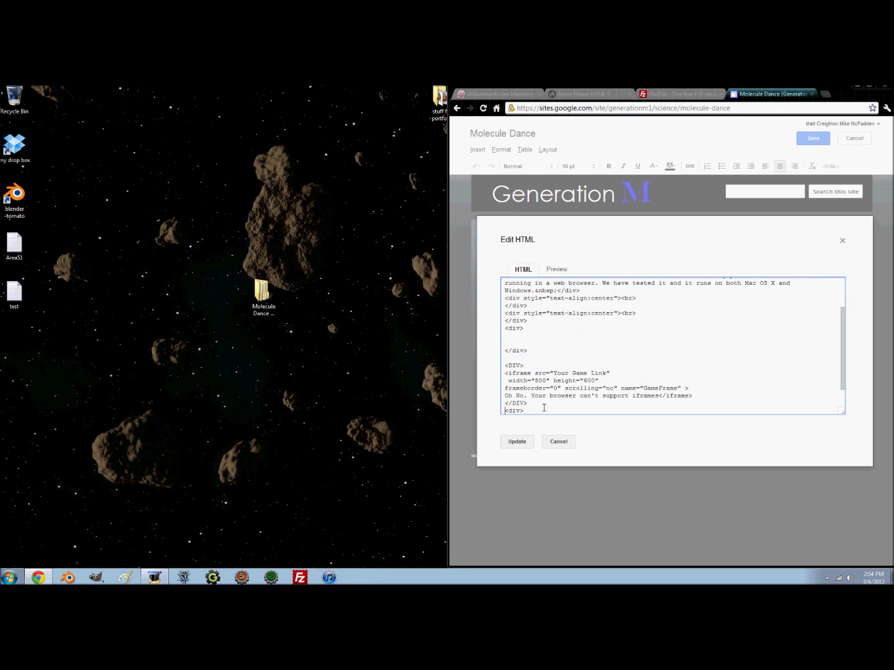
{"action": "left_click_drag", "start_coordinate": [536, 381], "coordinate": [545, 382]}
{"action": "type", "text": "640"}
{"action": "type", "text": "480"}
{"action": "left_click_drag", "start_coordinate": [554, 372], "coordinate": [608, 372]}
{"action": "key", "text": "BackSpace"}
- Copy the hosted game's URL from the other tab's address bar
{"action": "left_click", "coordinate": [607, 96]}
{"action": "left_click", "coordinate": [606, 108]}
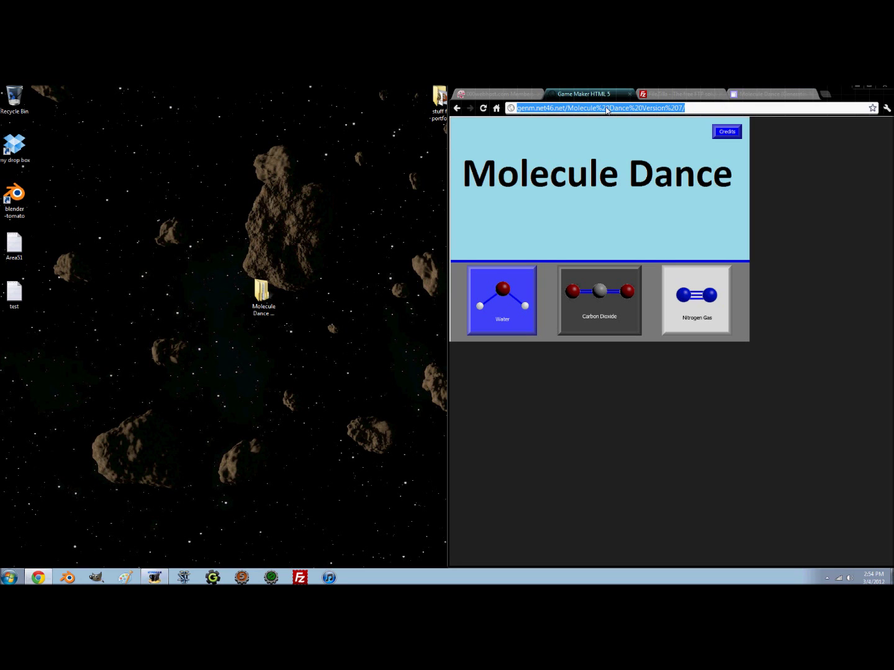
{"action": "right_click", "coordinate": [570, 112]}
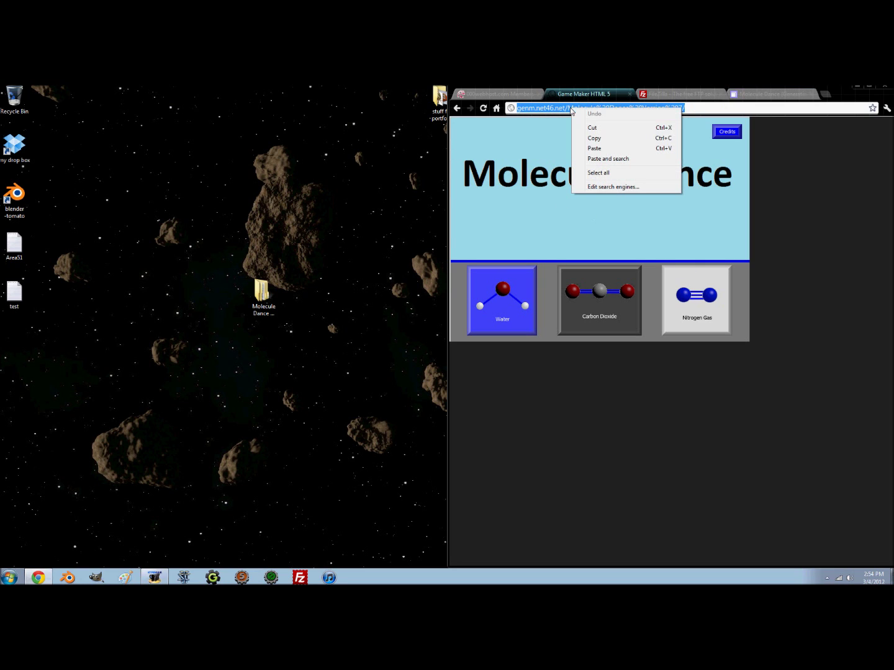
{"action": "left_click", "coordinate": [584, 137]}
{"action": "left_click", "coordinate": [752, 95]}
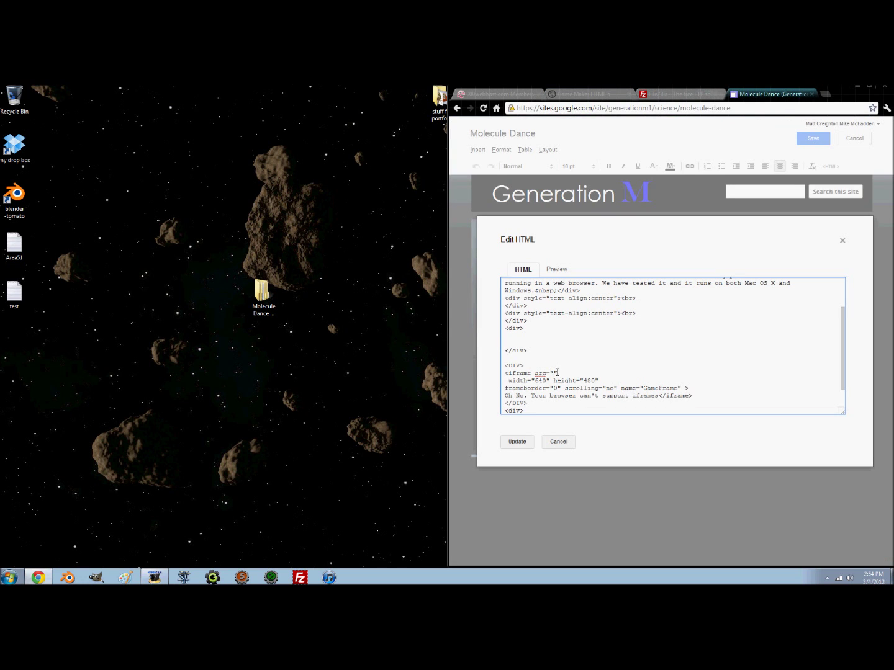
- Paste the hosted Molecule Dance URL as the iframe source, apply it, and centre the gadget
{"action": "key", "text": "ctrl+v"}
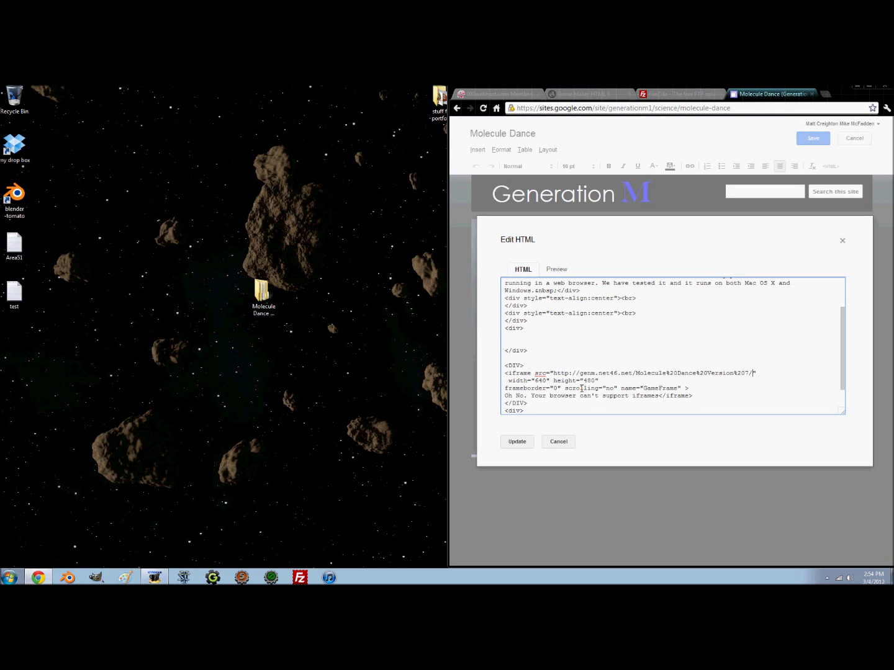
{"action": "left_click", "coordinate": [519, 442]}
{"action": "left_click", "coordinate": [677, 443]}
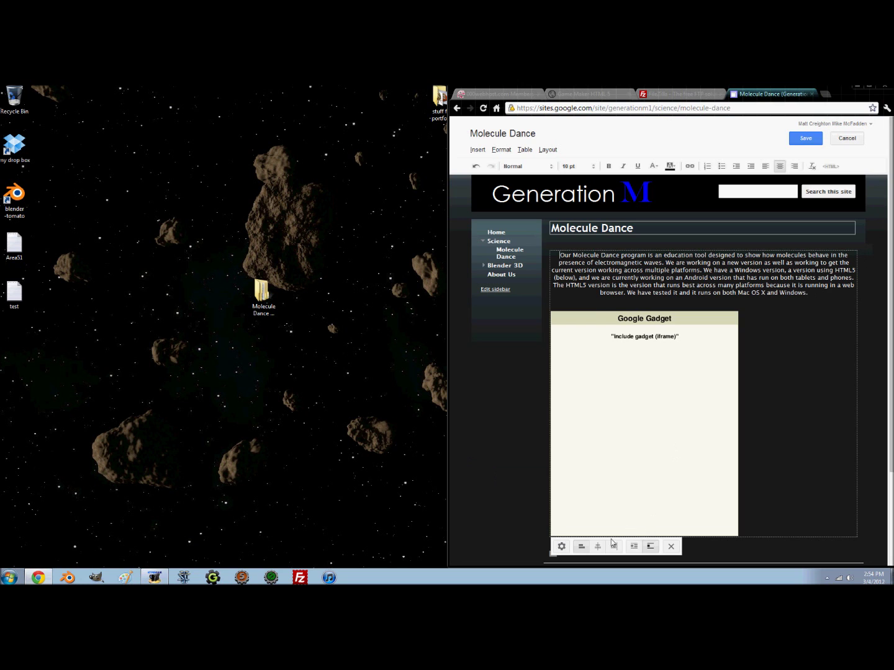
{"action": "left_click", "coordinate": [599, 549]}
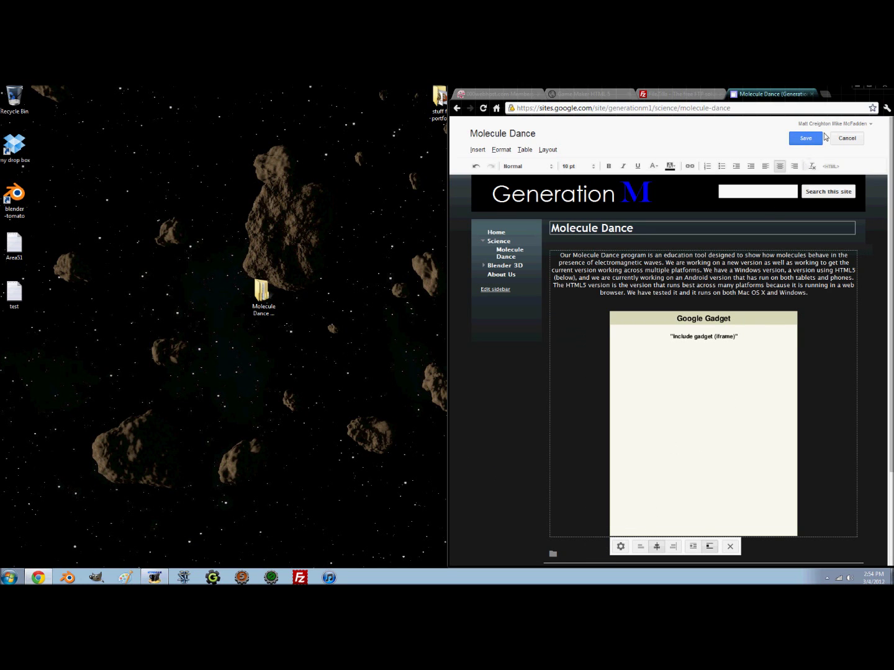
- Maximize Chrome, save the page with the embedded game, and open the game's Water screen
{"action": "double_click", "coordinate": [838, 98]}
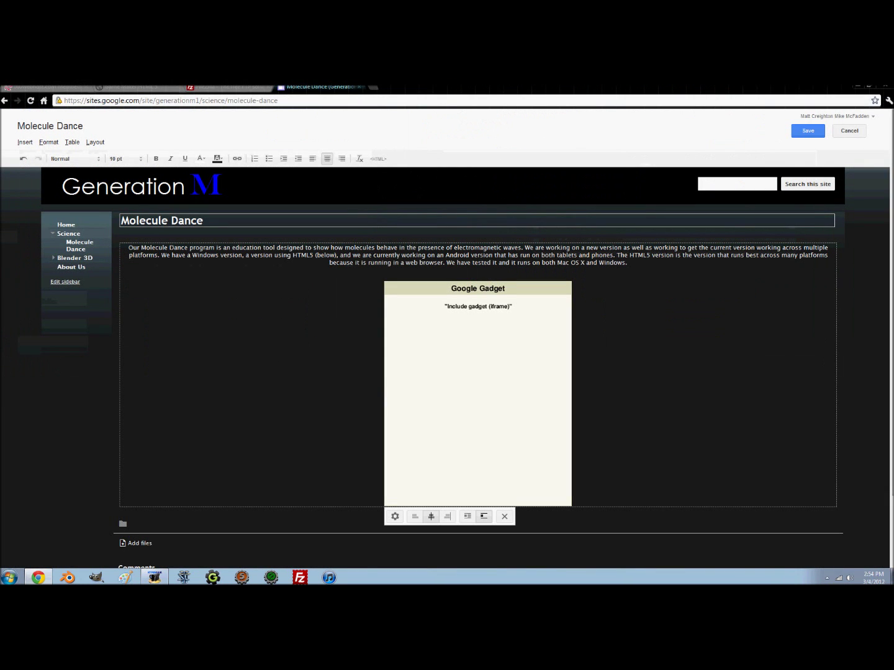
{"action": "left_click", "coordinate": [599, 319]}
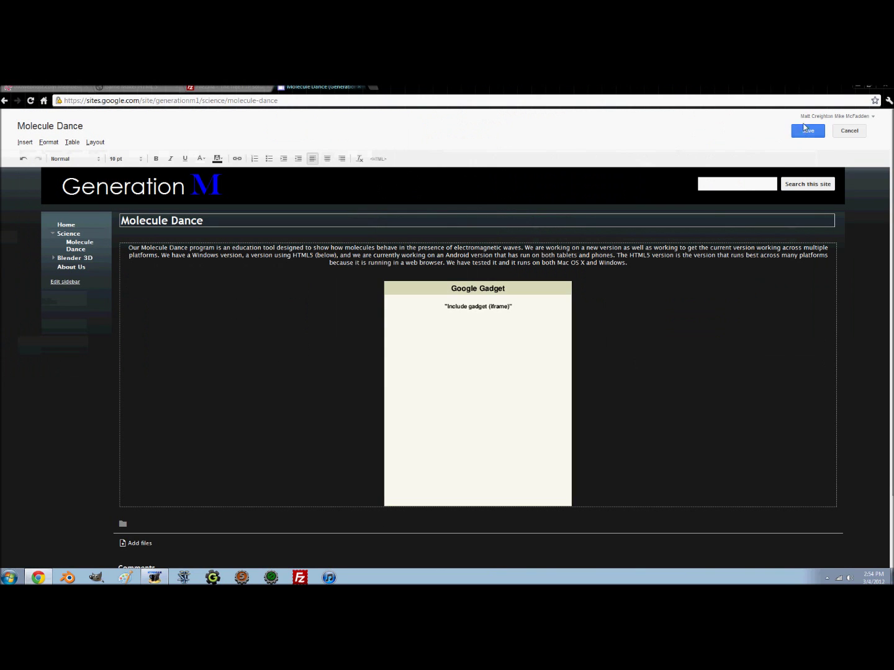
{"action": "left_click", "coordinate": [807, 131]}
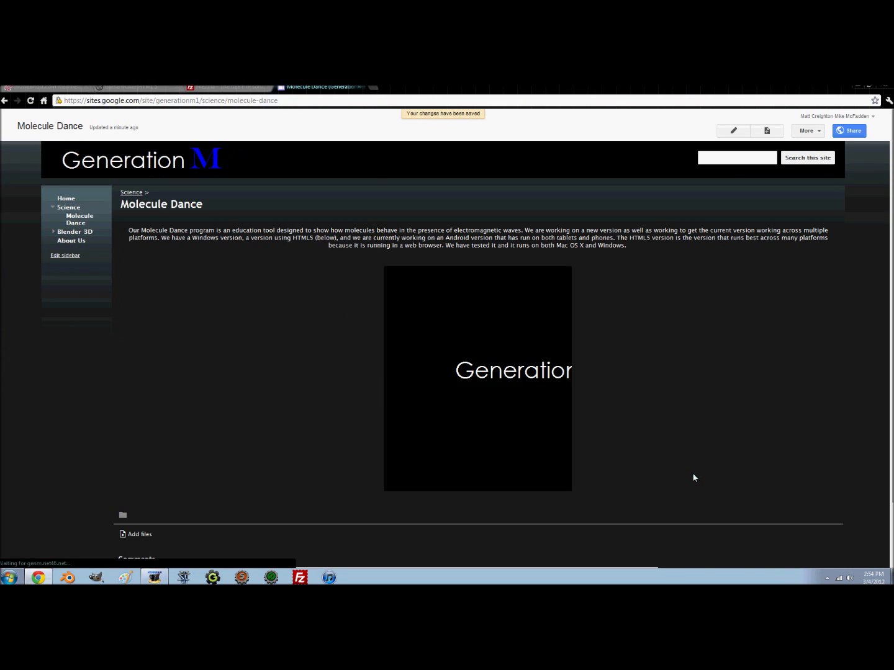
{"action": "left_click", "coordinate": [469, 467]}
- Return to editing the page and view the game gadget's properties without changing them
{"action": "left_click", "coordinate": [733, 131]}
{"action": "left_click", "coordinate": [494, 449]}
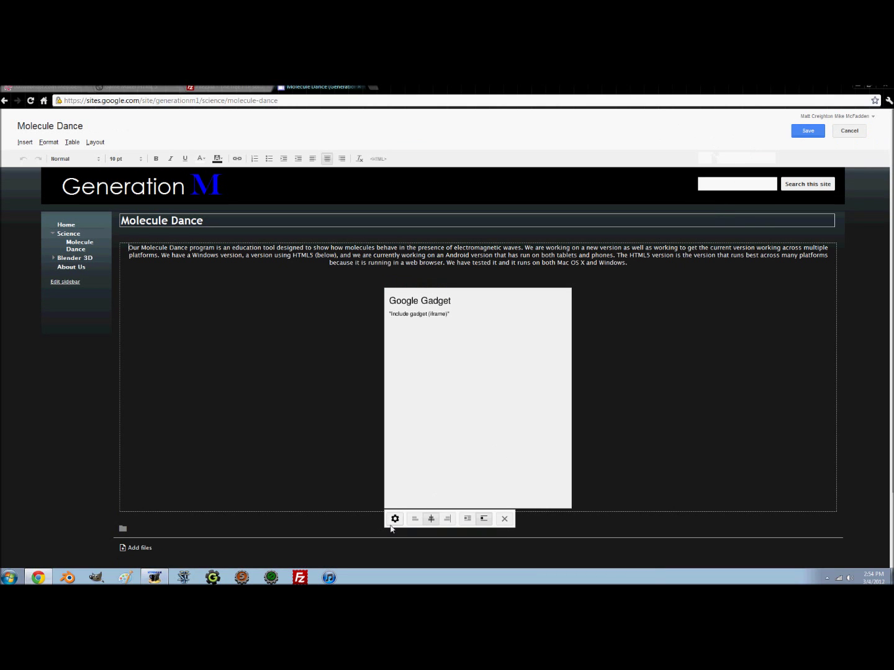
{"action": "left_click", "coordinate": [396, 520]}
{"action": "left_click", "coordinate": [278, 451]}
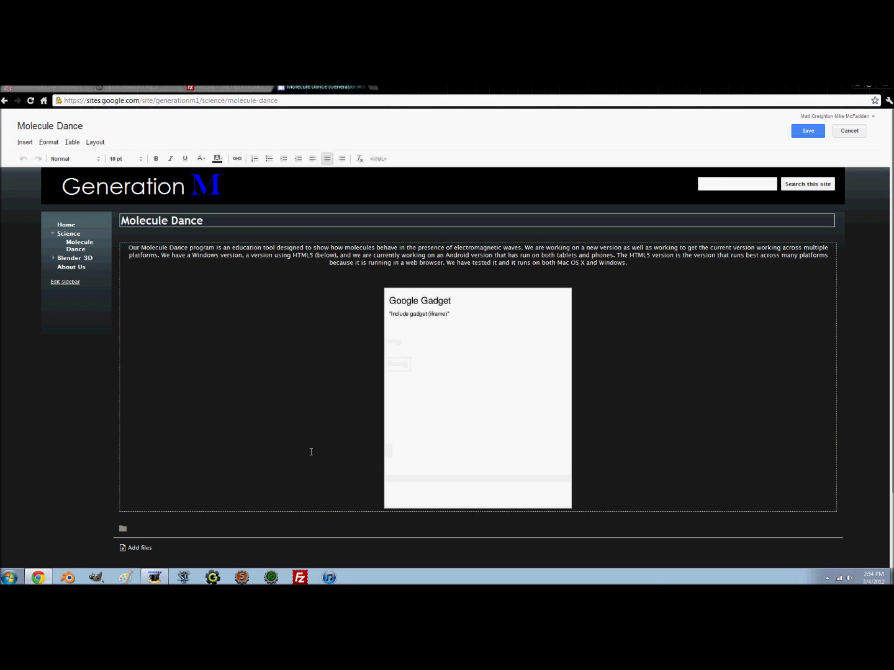
- Change the gadget's HTML width from 400 to 640 and apply it
{"action": "left_click", "coordinate": [379, 159]}
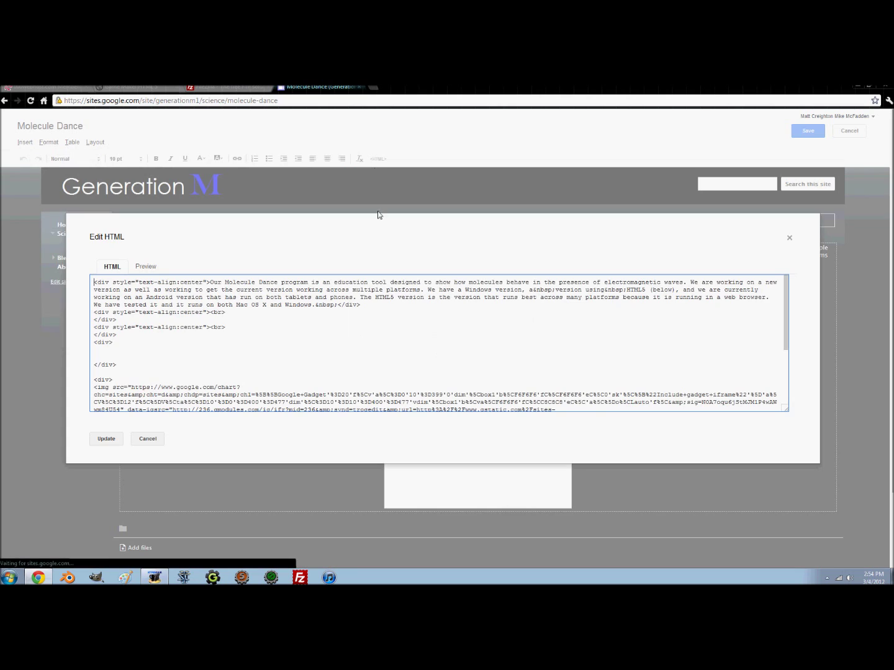
{"action": "scroll", "coordinate": [260, 364], "scroll_direction": "down", "scroll_amount": 3}
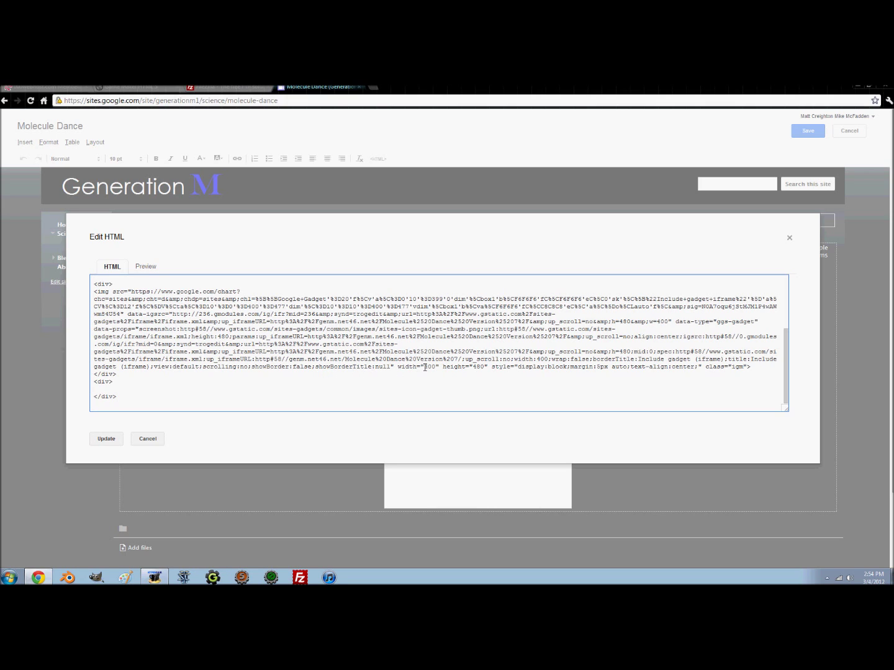
{"action": "key", "text": "BackSpace"}
{"action": "key", "text": "Delete"}
{"action": "type", "text": "64"}
{"action": "left_click", "coordinate": [103, 438]}
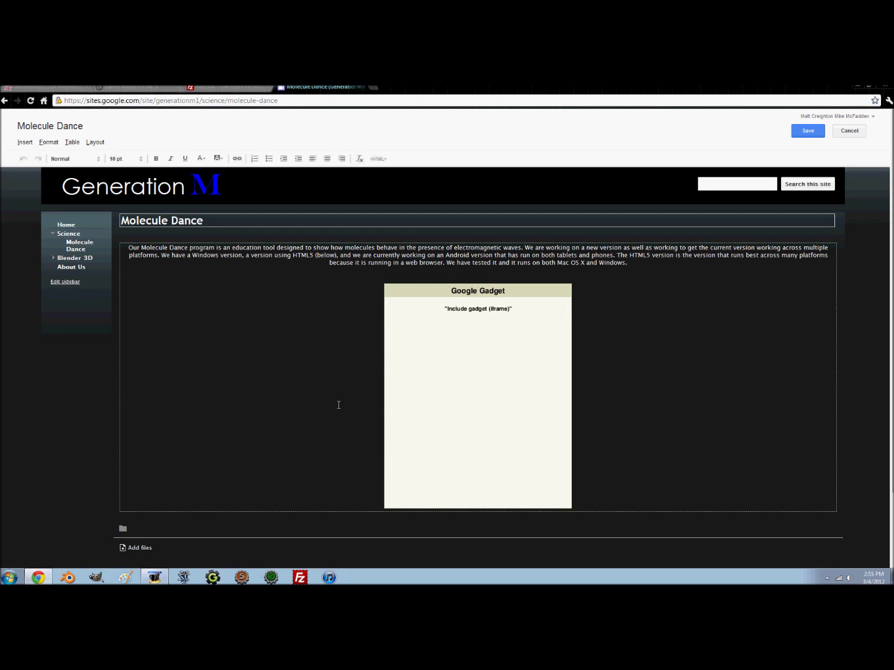
- Save the Molecule Dance page with the widened 640-pixel game gadget
{"action": "left_click", "coordinate": [801, 134]}
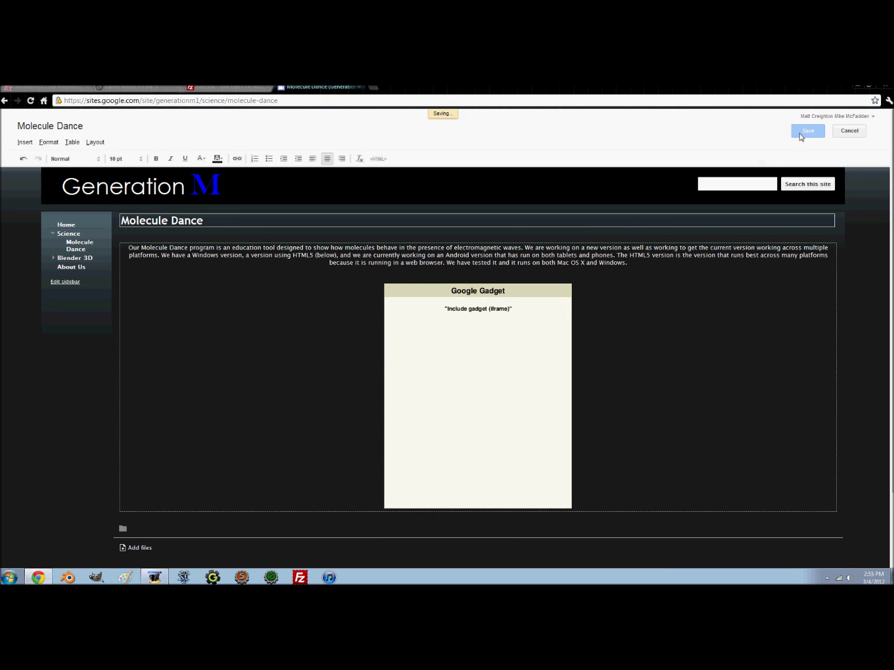